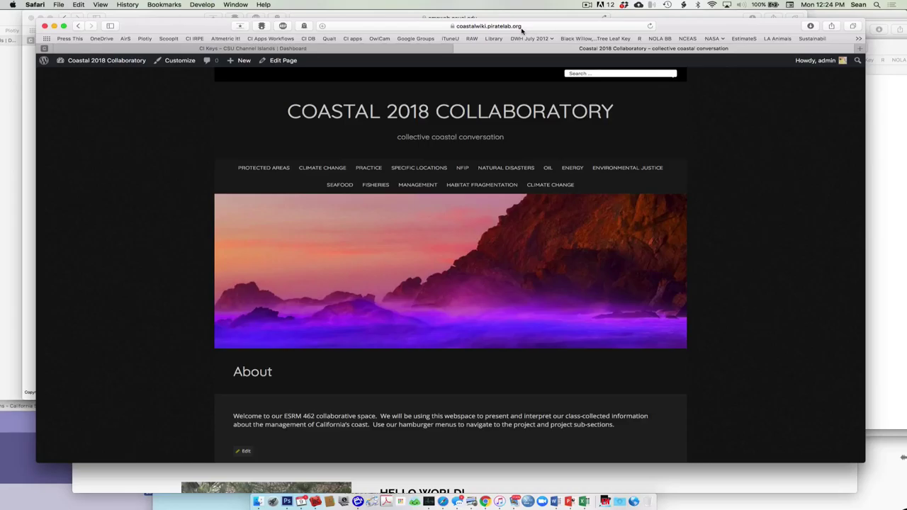
Visit the site's admin dashboard, then return to the live site page
scroll(241, 164, "down", 4)
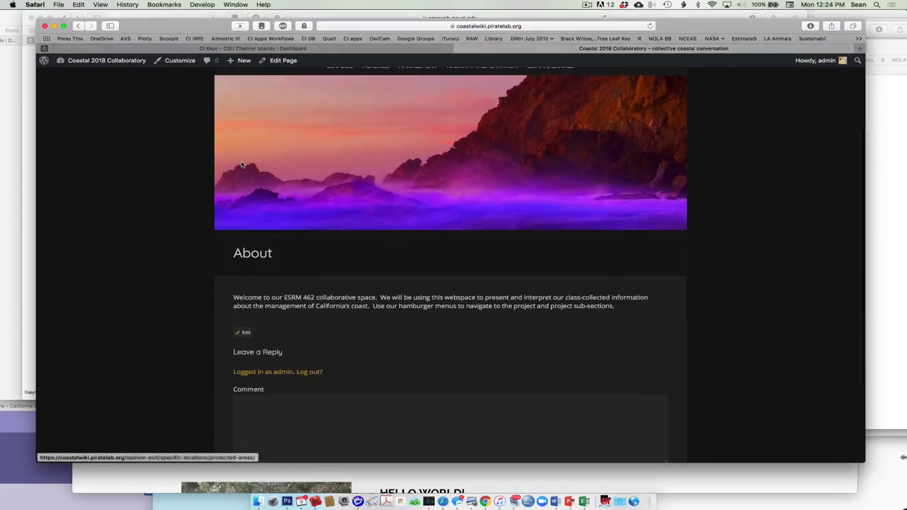
scroll(241, 165, "up", 4)
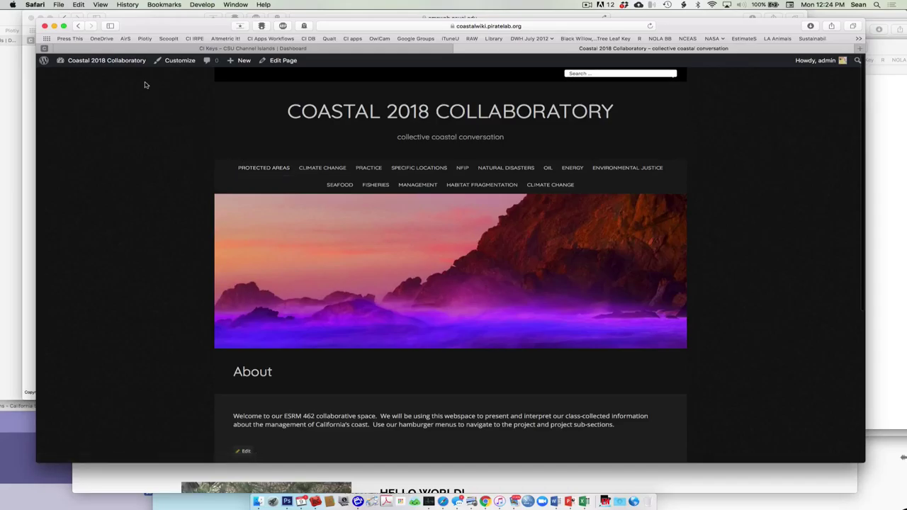
mouse_move(106, 61)
left_click(80, 75)
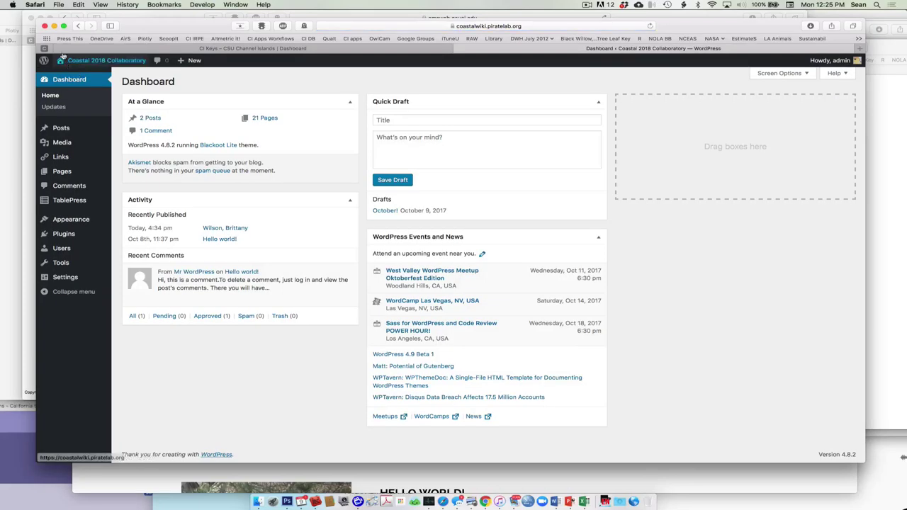
left_click(78, 25)
Open the Protected Areas page and scroll through its Introduction, Questions, Results and Interpretation sections
left_click(275, 172)
scroll(274, 272, "down", 5)
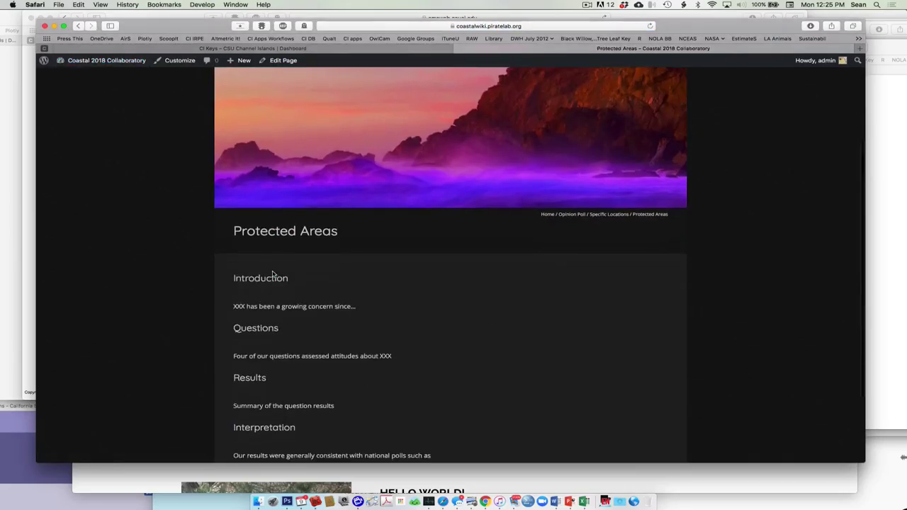
scroll(276, 272, "down", 2)
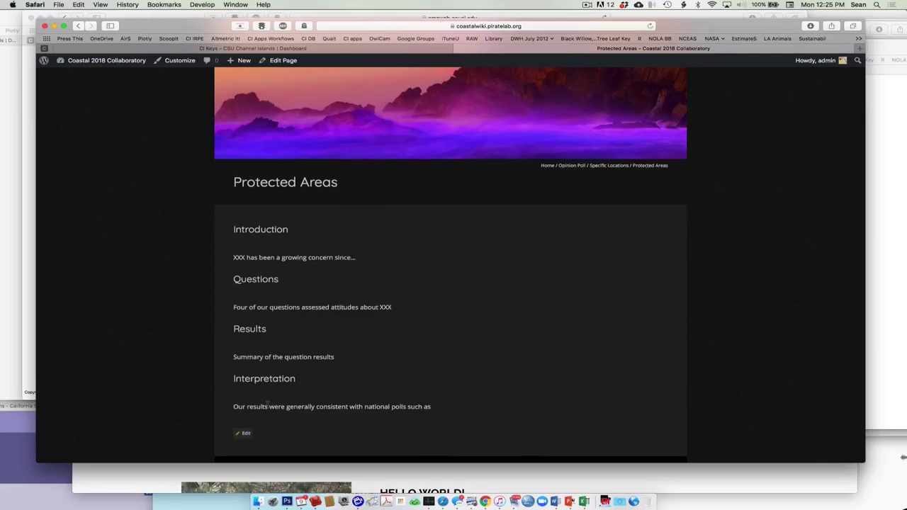
scroll(265, 404, "down", 2)
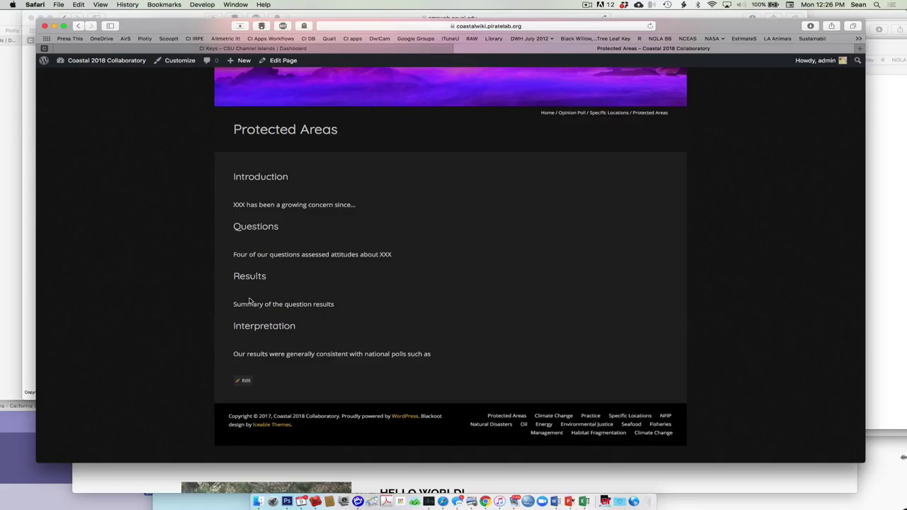
Enter the admin Dashboard from the site name menu and go to the All Pages list
mouse_move(113, 61)
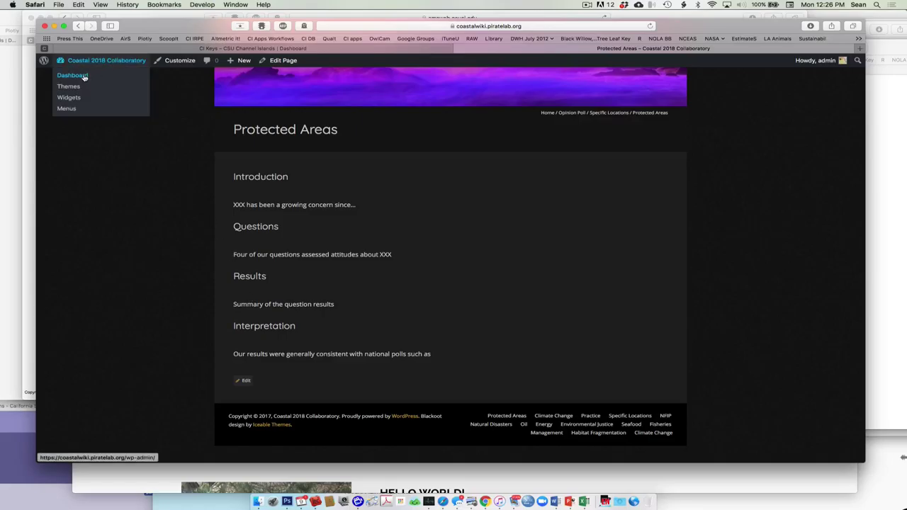
left_click(83, 77)
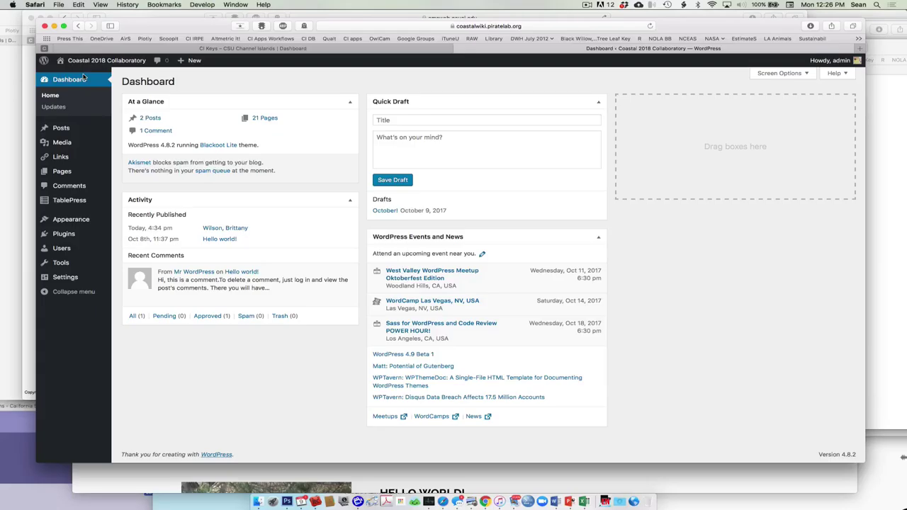
mouse_move(47, 150)
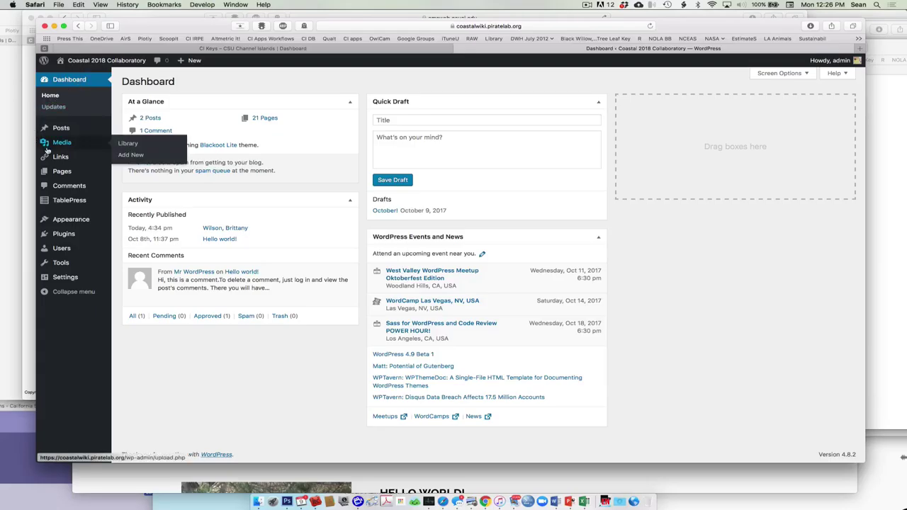
mouse_move(86, 134)
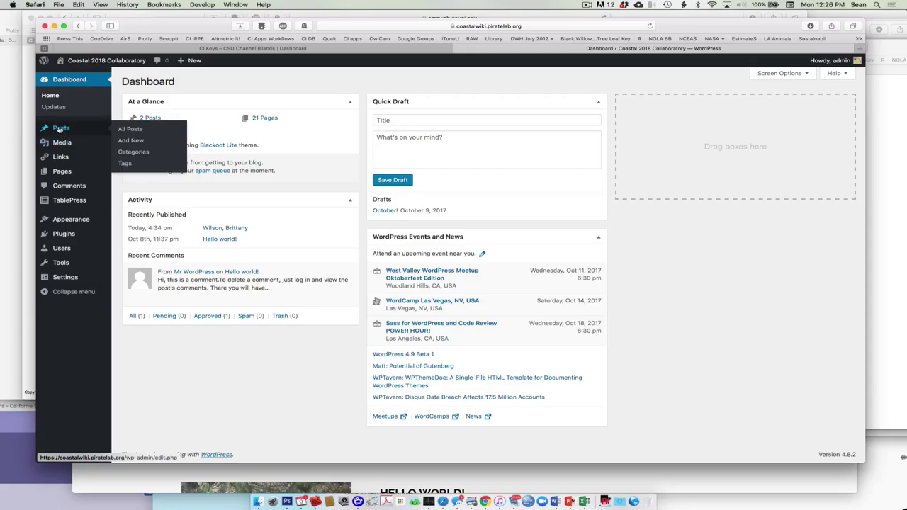
mouse_move(63, 172)
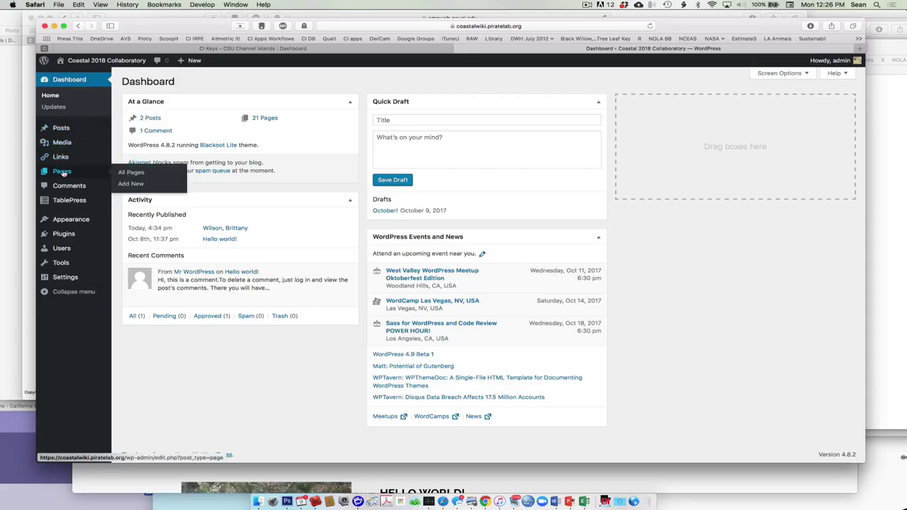
left_click(62, 173)
Find Fisheries in the pages list, open it for editing, and place the cursor after the Introduction
scroll(177, 190, "down", 5)
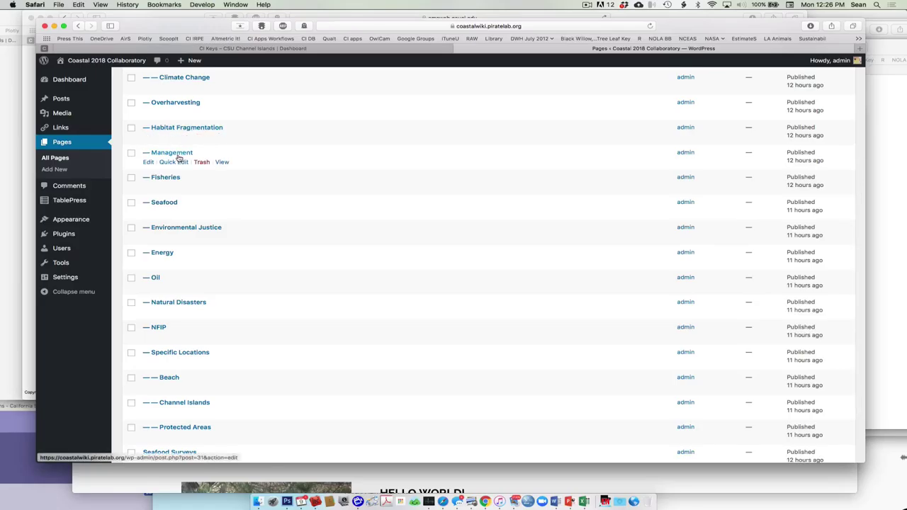
scroll(174, 202, "down", 3)
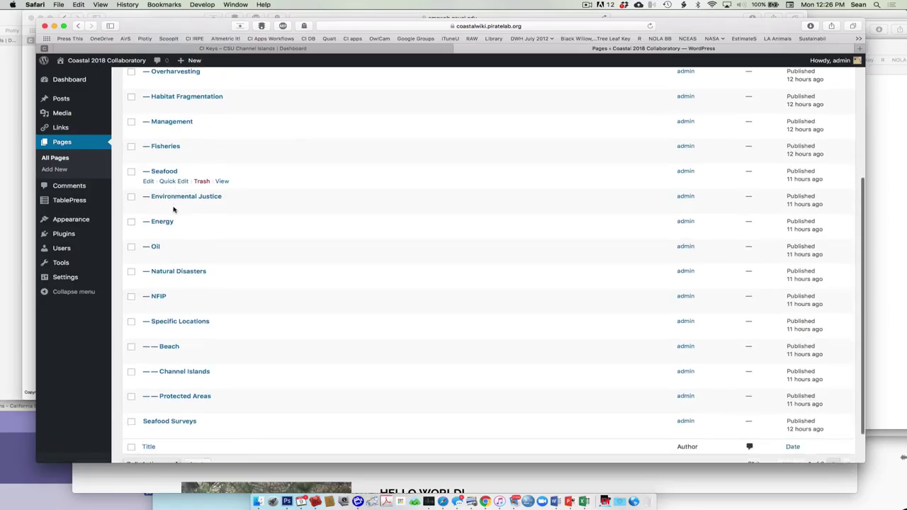
scroll(174, 209, "up", 10)
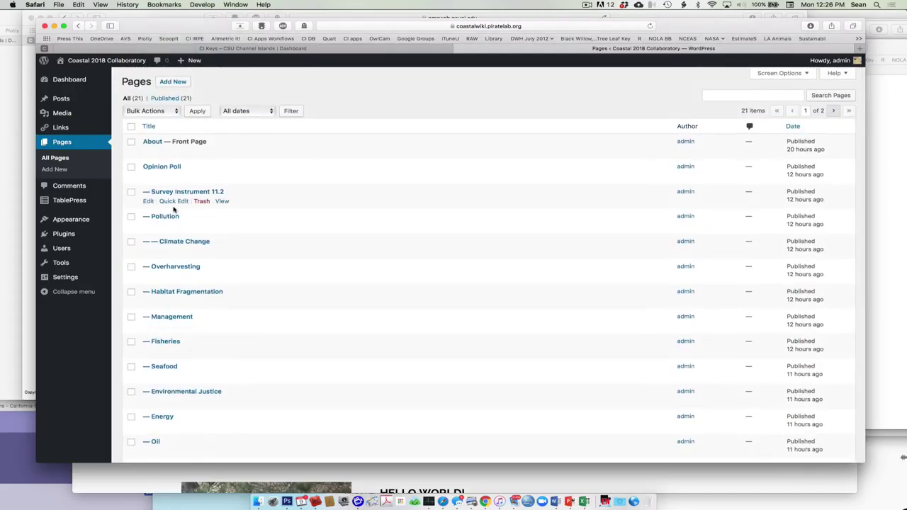
scroll(238, 263, "down", 2)
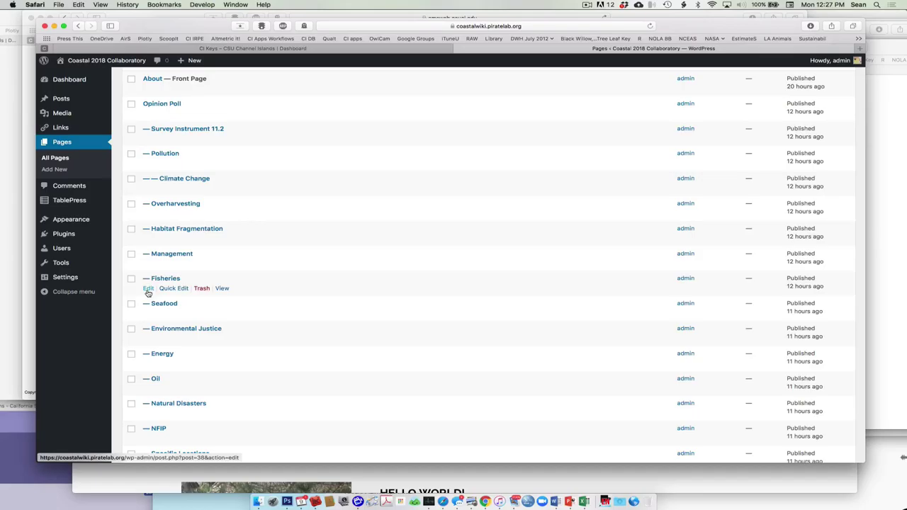
left_click(149, 290)
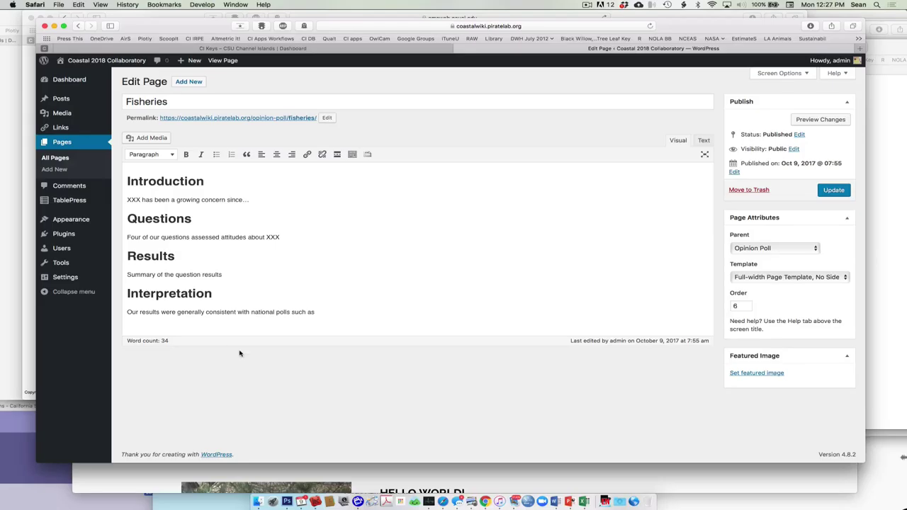
left_click(251, 201)
Add 'This is what I am typing.' to the Introduction, update, and start typing 'Pew Survey for' in Interpretation
type("This is what I am typing.")
key("Return")
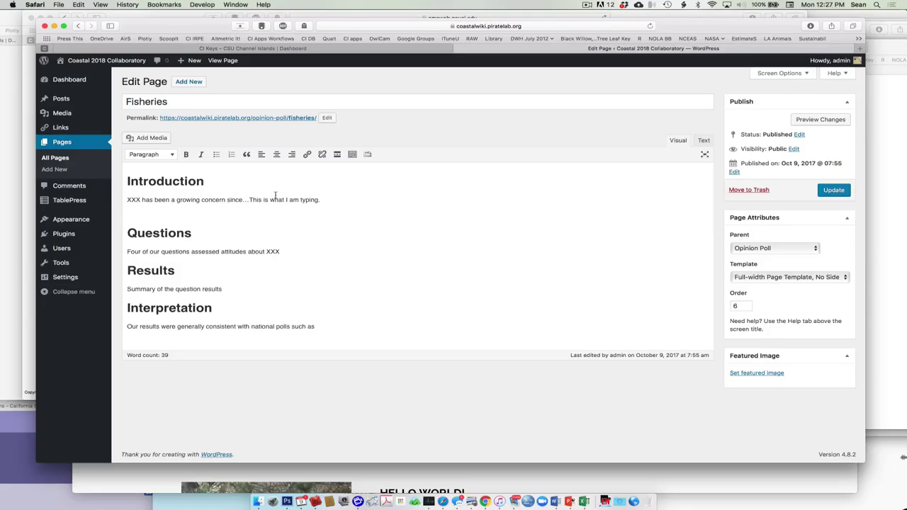
left_click(825, 191)
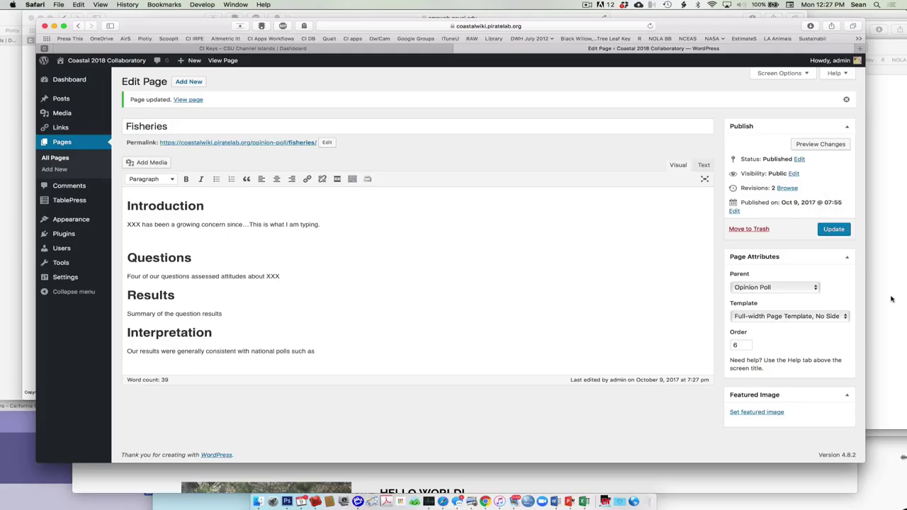
left_click(367, 352)
type("Pew Survey f")
type("or")
Correct the Interpretation ending so it reads 'Pew Survey of U.S. Public Opinion.'
key("BackSpace")
key("BackSpace")
type("of Public")
key("BackSpace")
key("BackSpace")
key("BackSpace")
key("BackSpace")
key("BackSpace")
key("BackSpace")
type("U.S. Public Opinion.")
In a new Safari window, search 'pew Climate Change survey' and open Pew's climate politics article
left_click(59, 4)
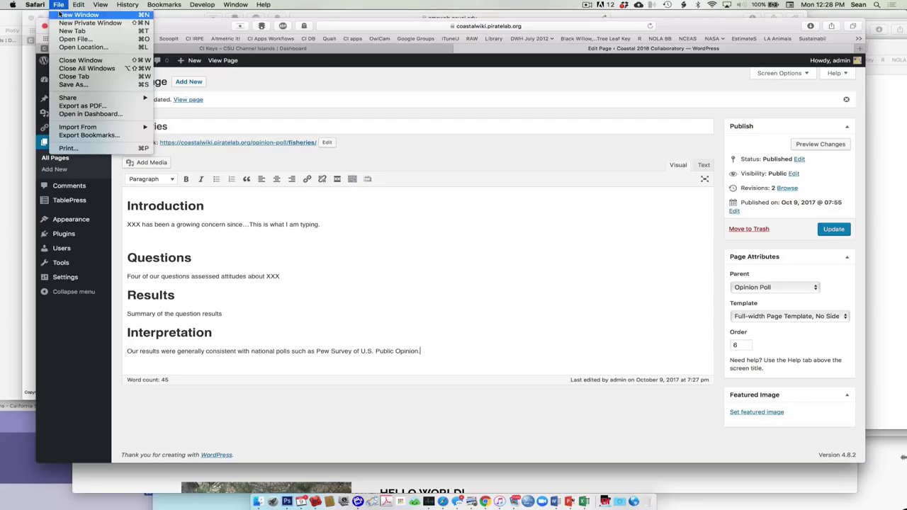
left_click(70, 17)
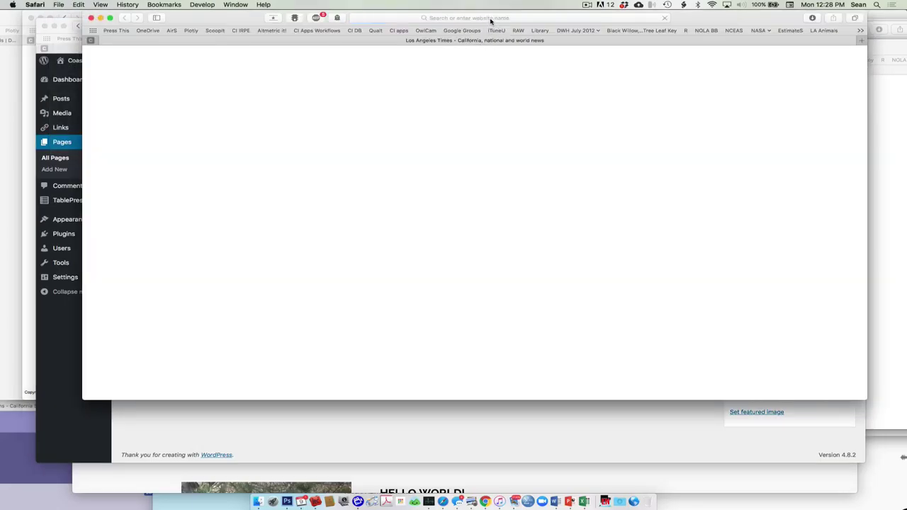
type("pew Climate Chang")
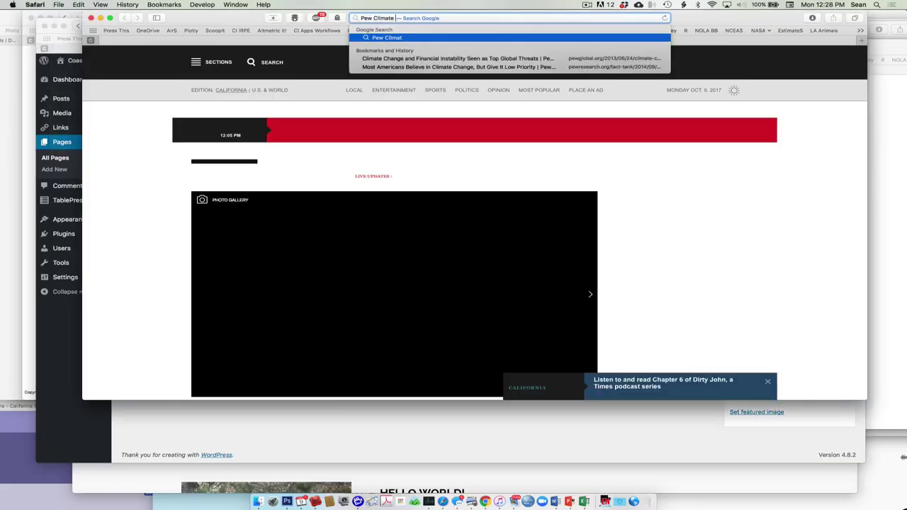
type("e ")
type("survey")
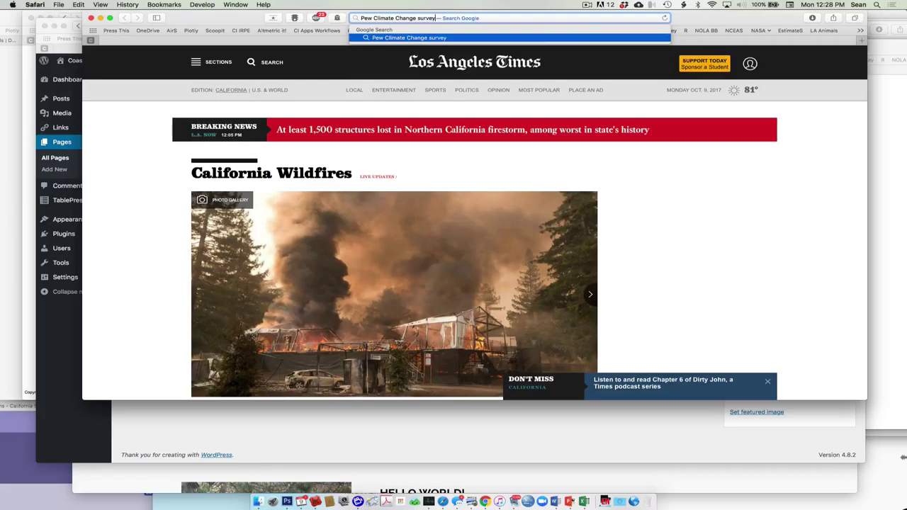
key("Return")
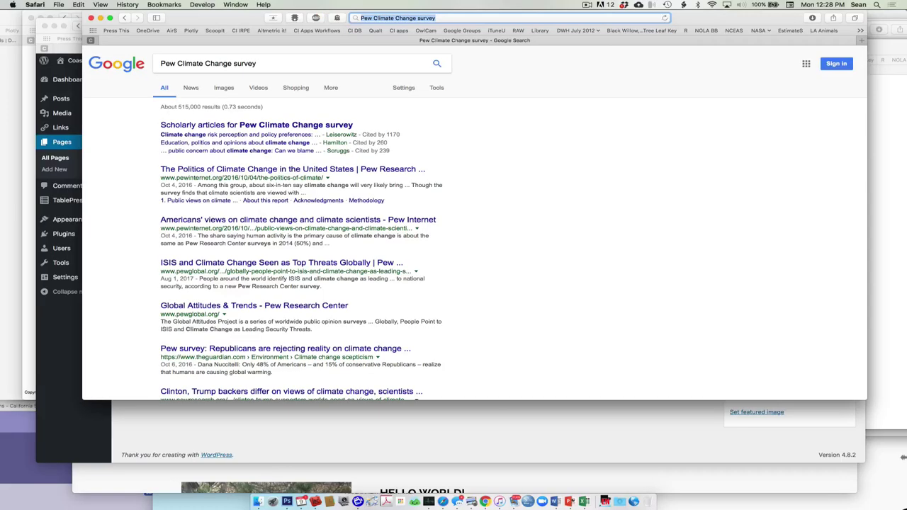
left_click(290, 173)
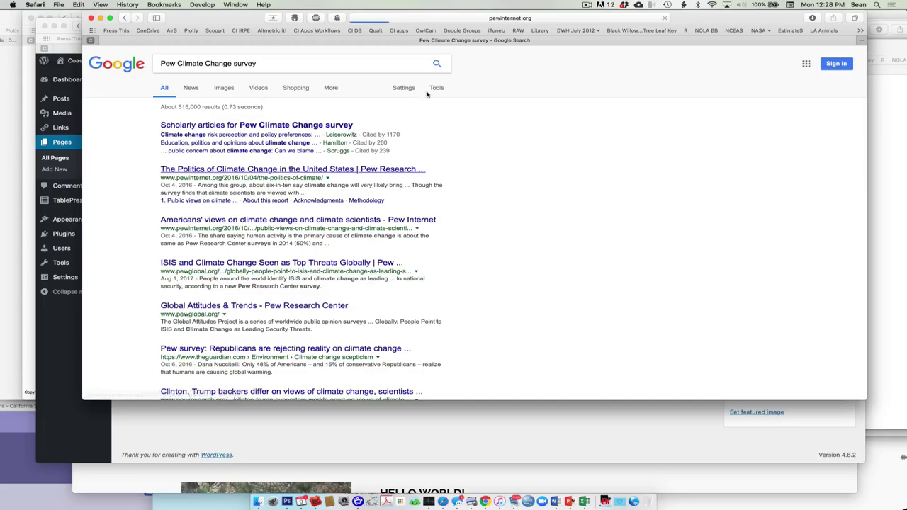
Select the article's web address, return to the Fisheries editor, and select 'Pew Survey of U.S. Public Opinion'
left_click(545, 18)
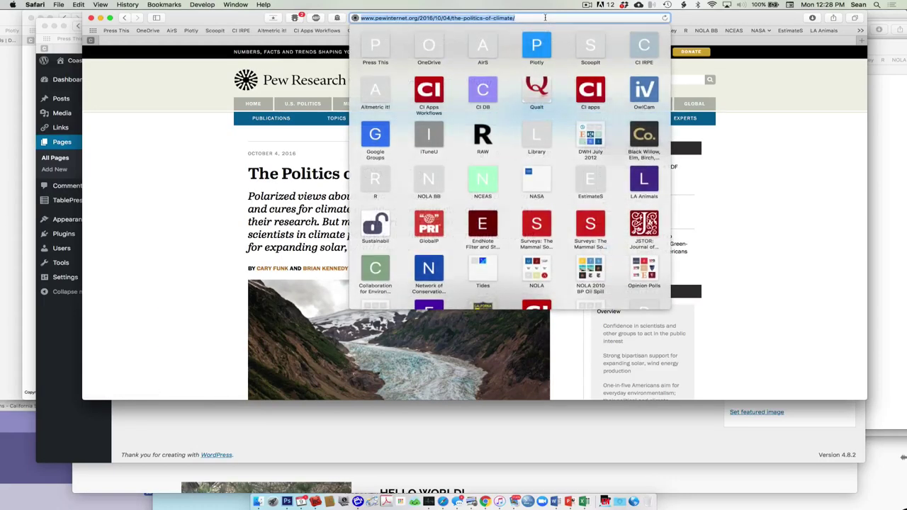
left_click_drag(218, 17, 514, 135)
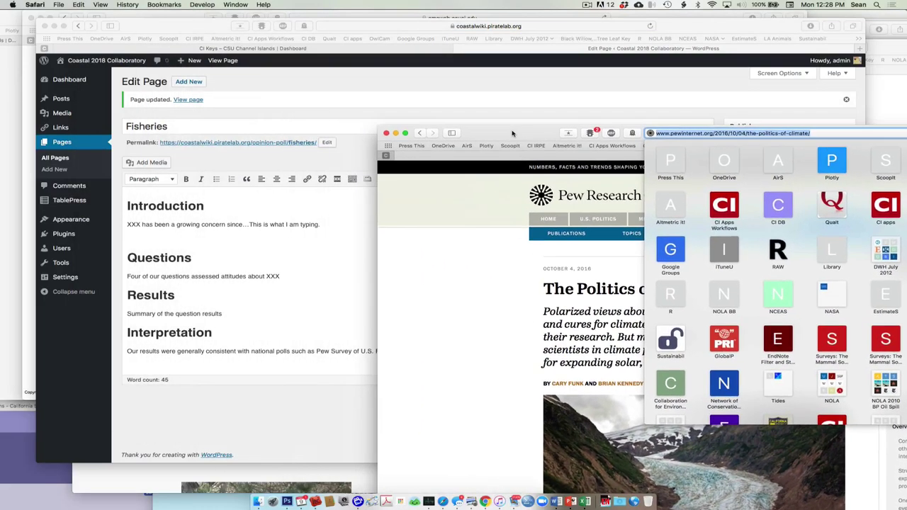
left_click(344, 250)
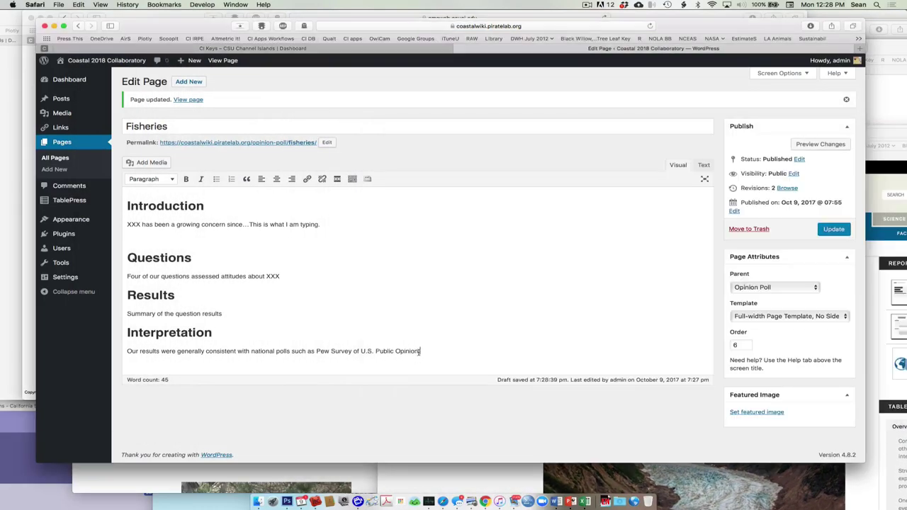
left_click_drag(419, 350, 317, 352)
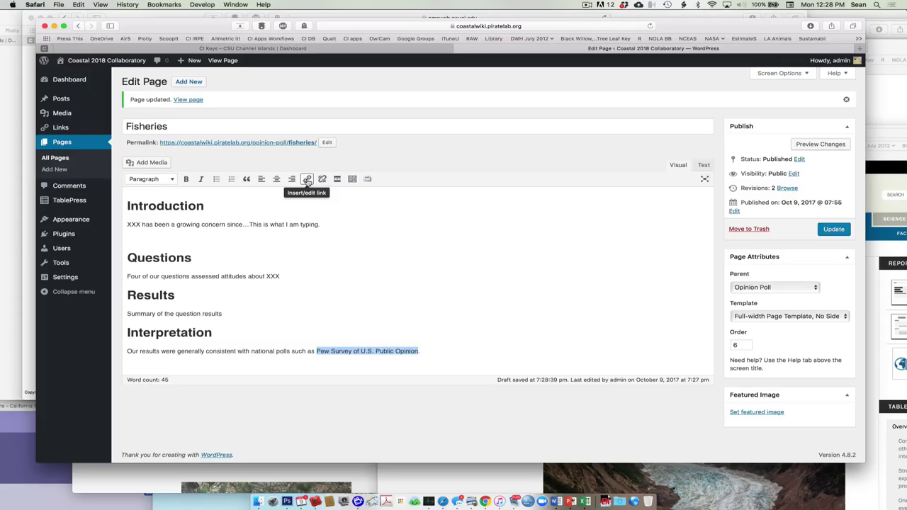
Link 'Pew Survey of U.S. Public Opinion' to the pasted Pew URL, opening in a new tab, and update the page
left_click(307, 181)
key("super+v")
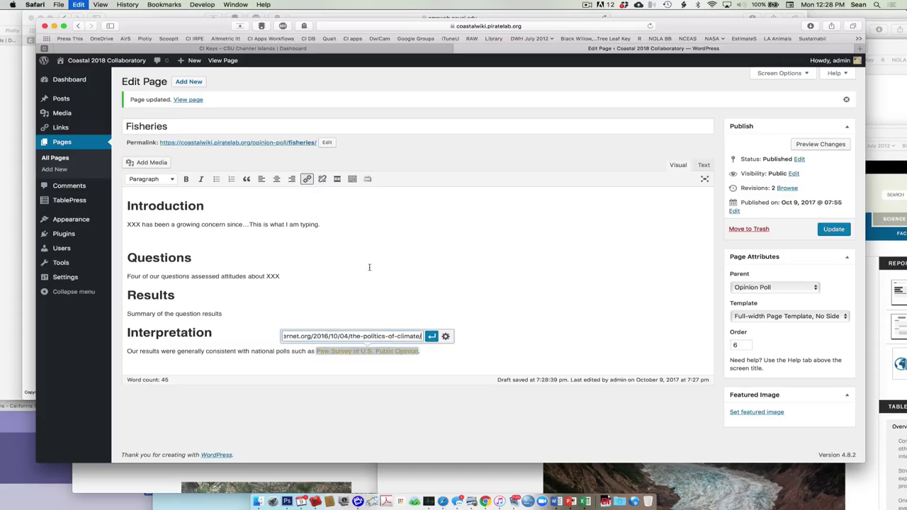
left_click(446, 336)
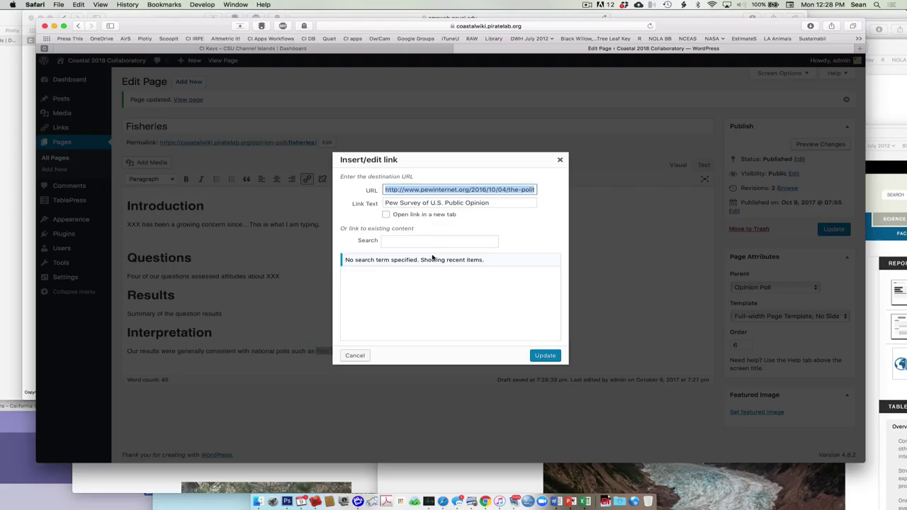
left_click(387, 214)
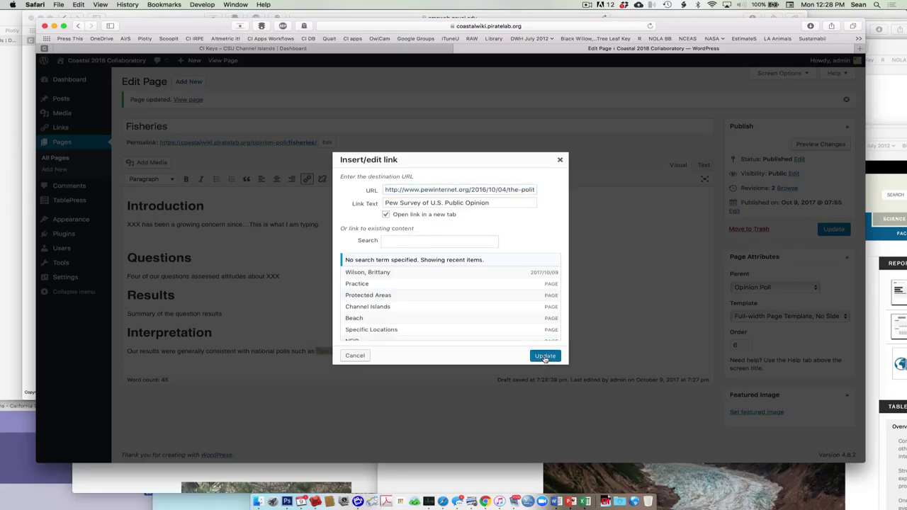
left_click(544, 356)
left_click(467, 336)
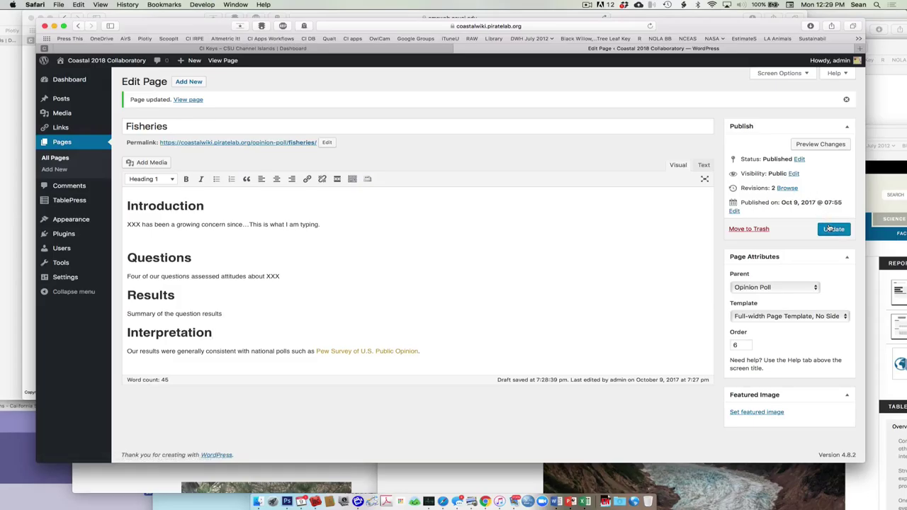
left_click(833, 229)
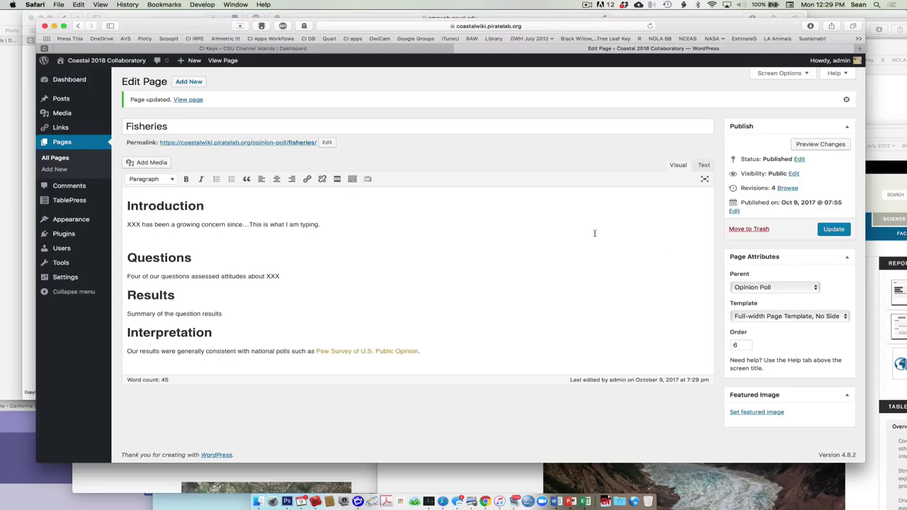
Add an empty line after the results summary and upload infographic2.jpg through Add Media
left_click(280, 310)
key("Return")
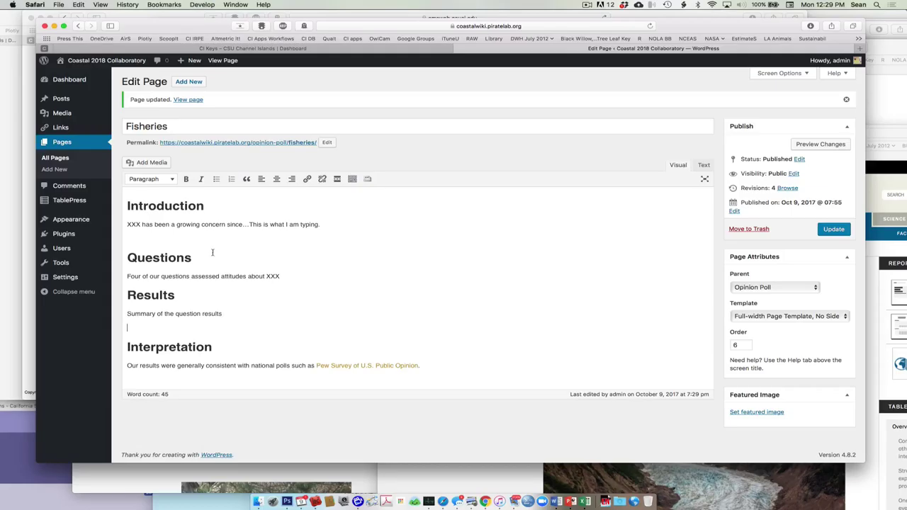
left_click(150, 164)
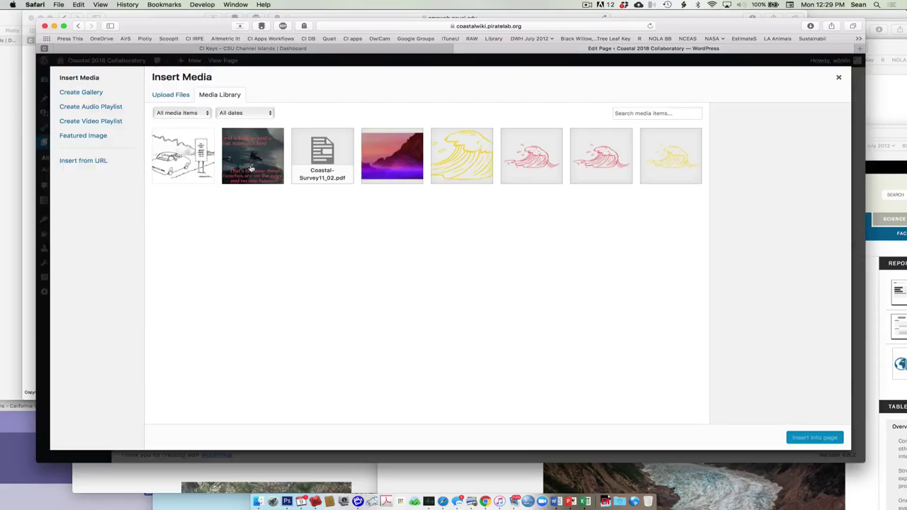
left_click(167, 94)
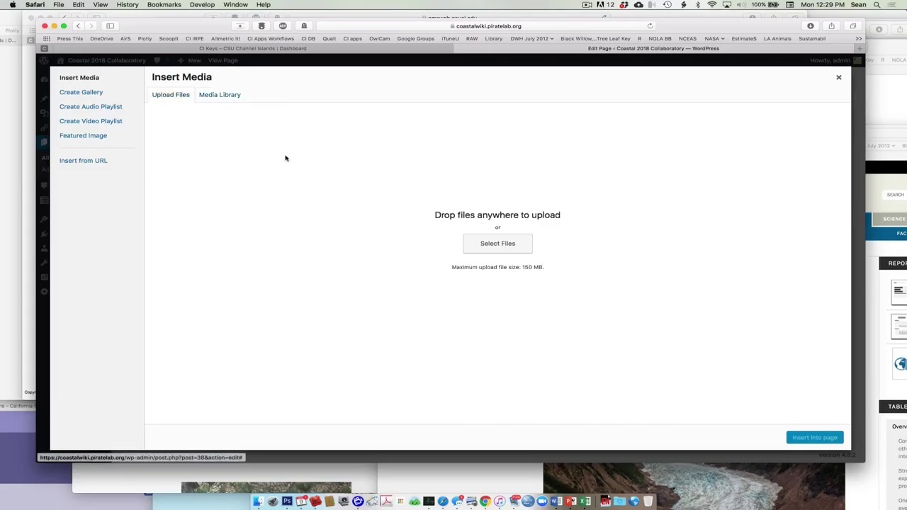
left_click(509, 251)
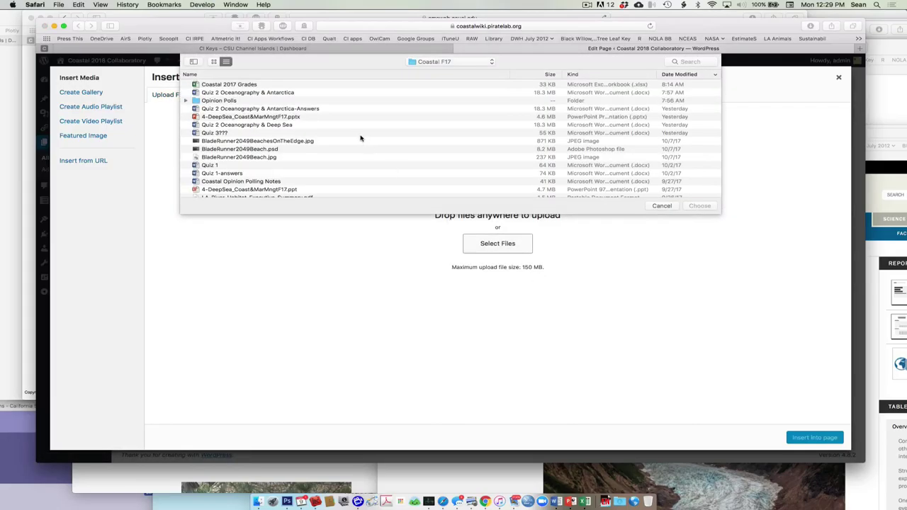
scroll(289, 126, "down", 3)
scroll(289, 127, "down", 15)
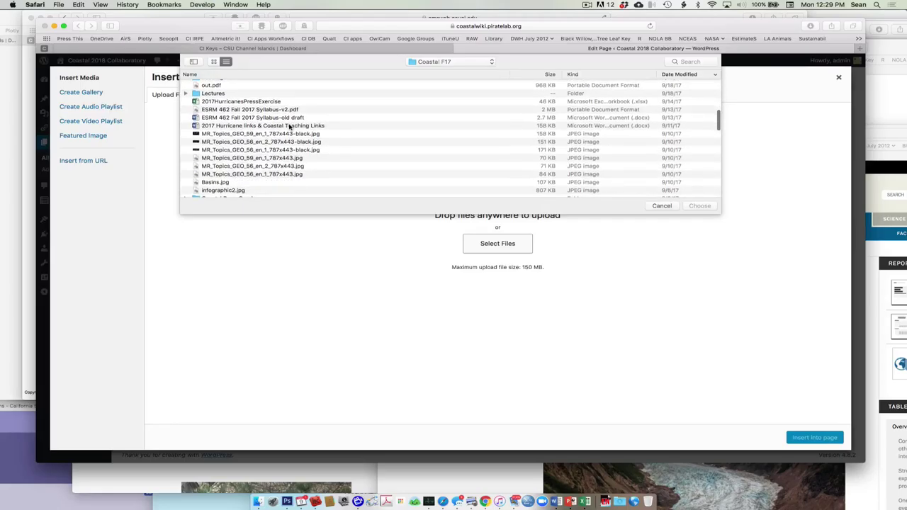
scroll(289, 127, "up", 1)
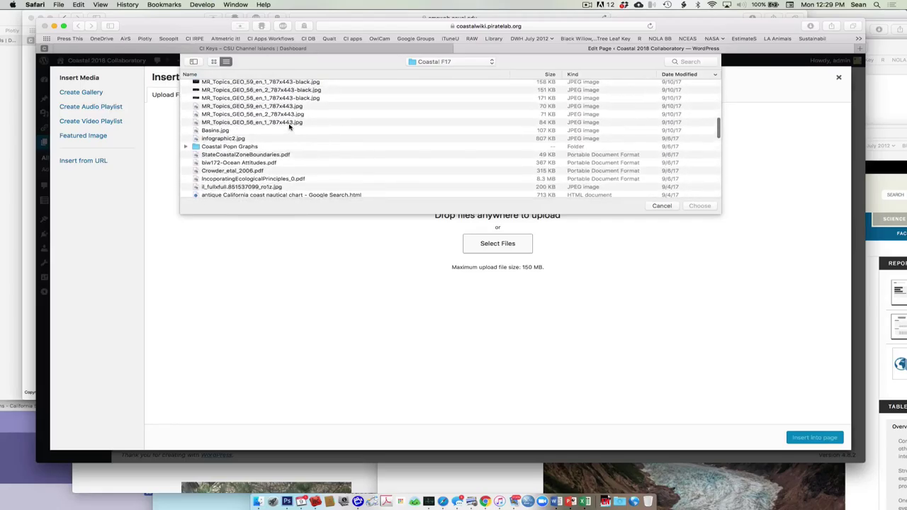
left_click(279, 139)
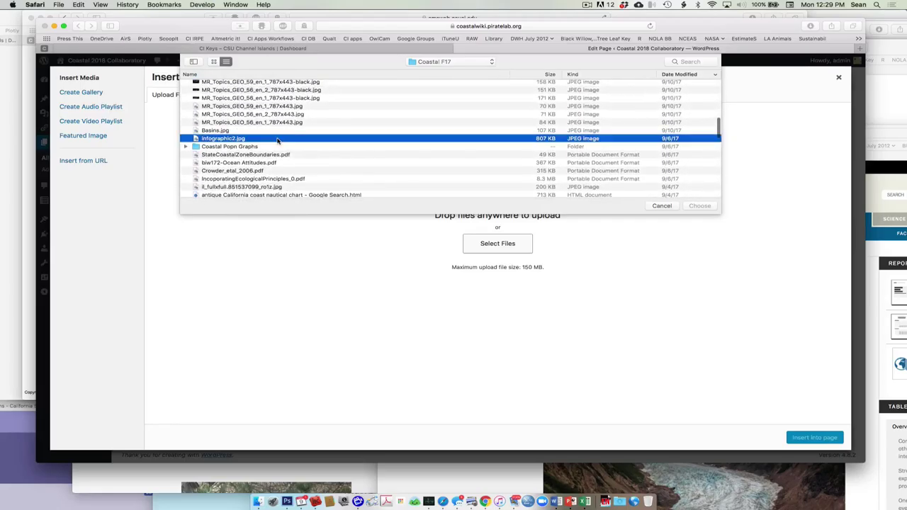
left_click(704, 205)
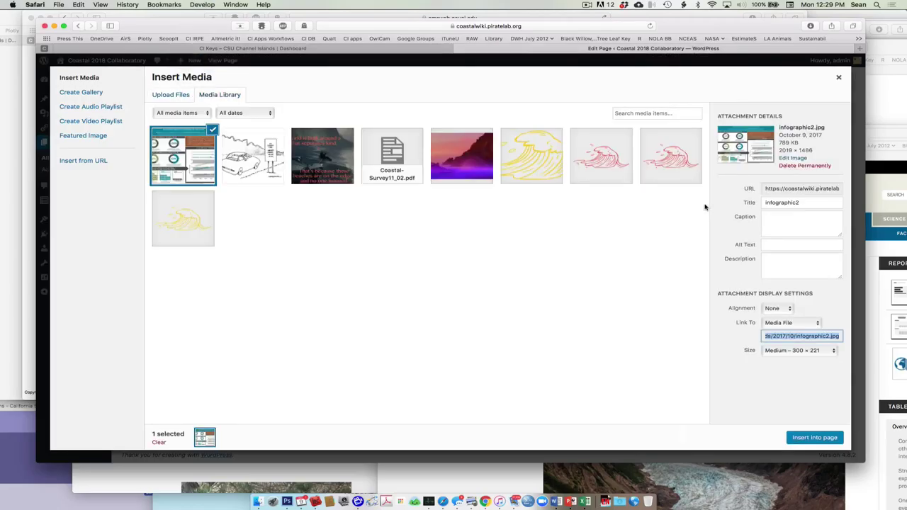
Insert infographic2.jpg into the page under Results and select it
left_click(820, 437)
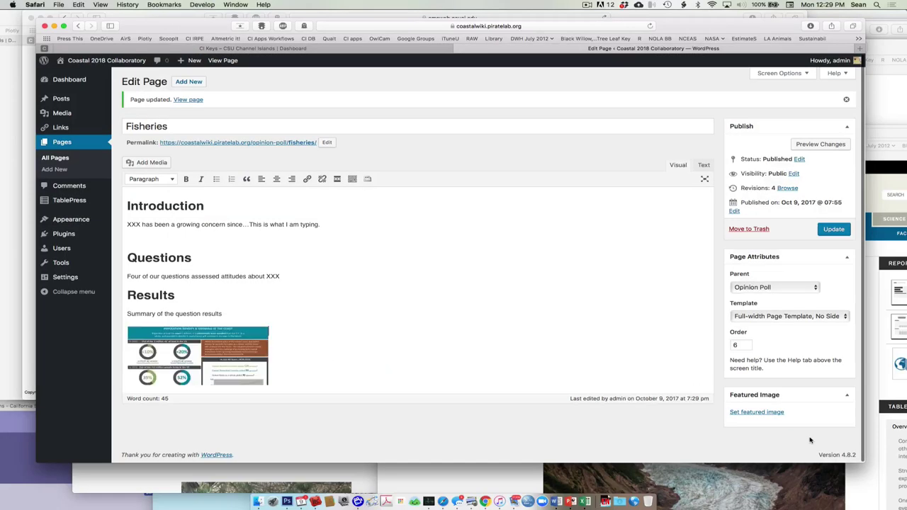
scroll(431, 334, "down", 2)
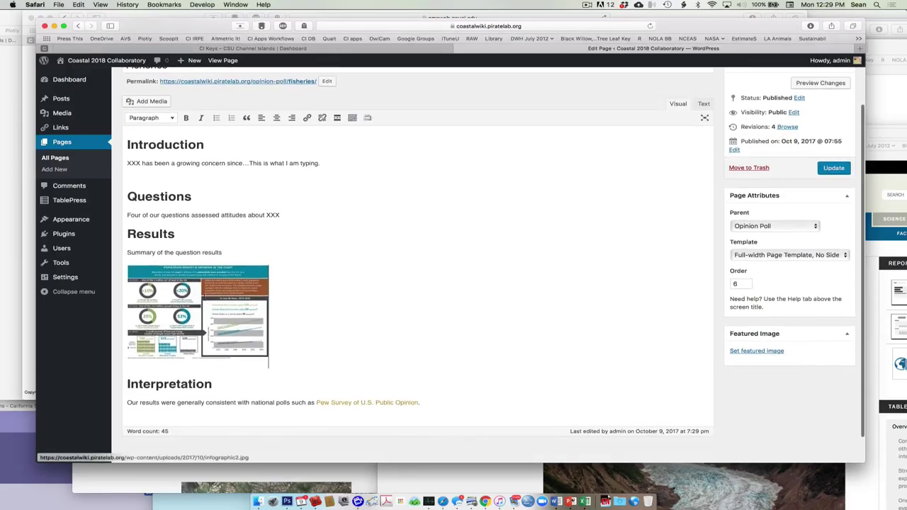
left_click(199, 312)
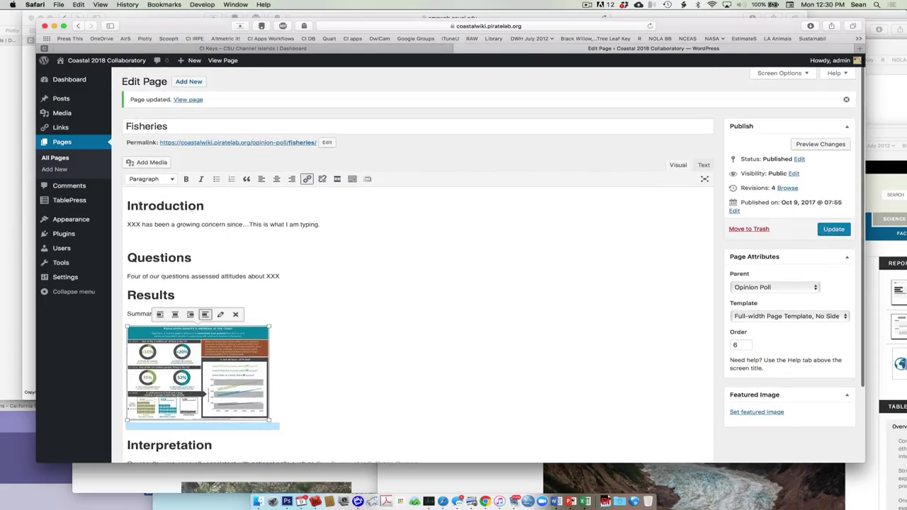
Select the introduction sentence and the Introduction heading to check formatting, then update the Fisheries page
left_click(140, 207)
left_click_drag(149, 225, 269, 223)
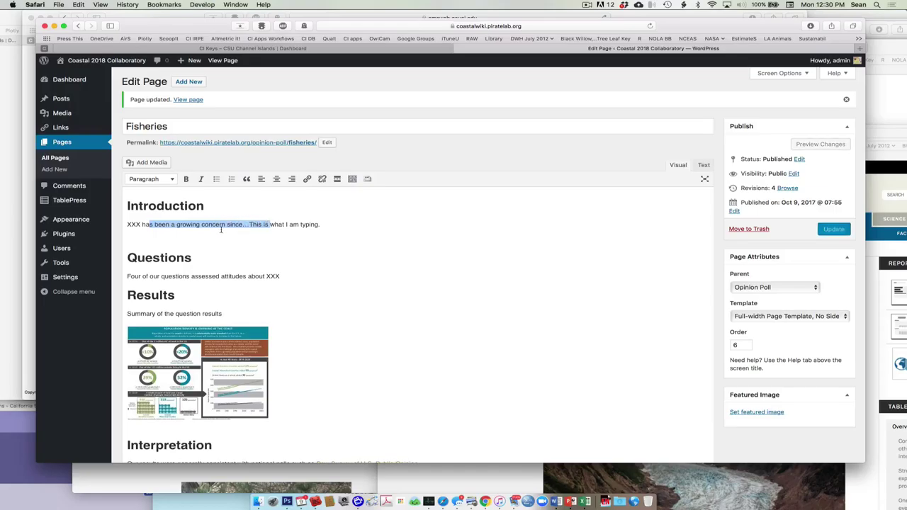
left_click_drag(130, 224, 316, 224)
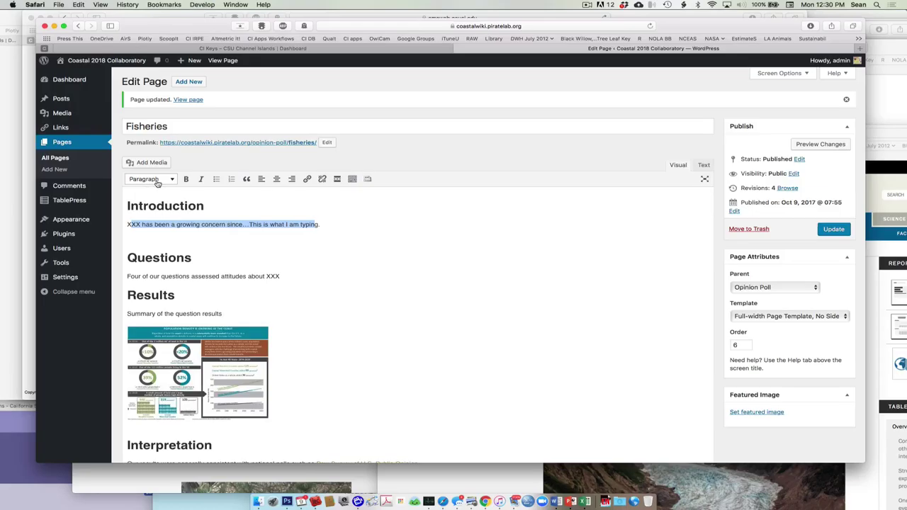
left_click_drag(204, 206, 124, 207)
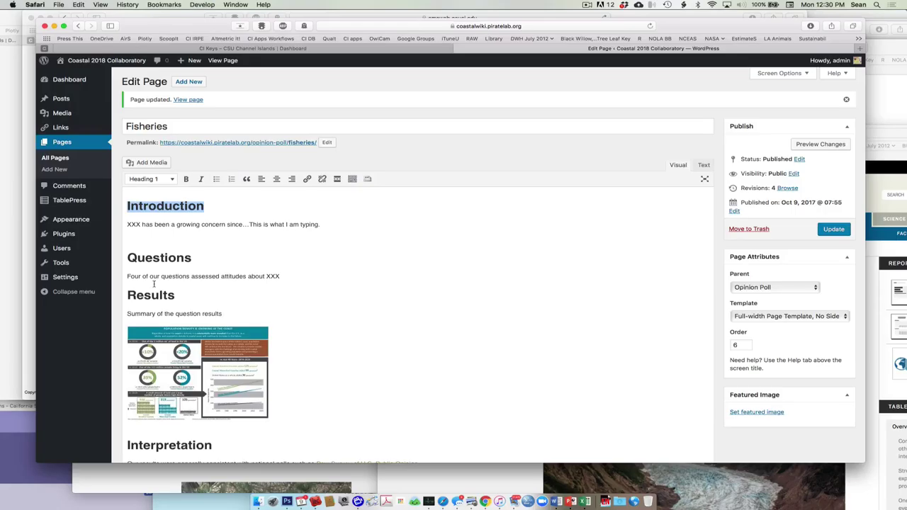
left_click(841, 231)
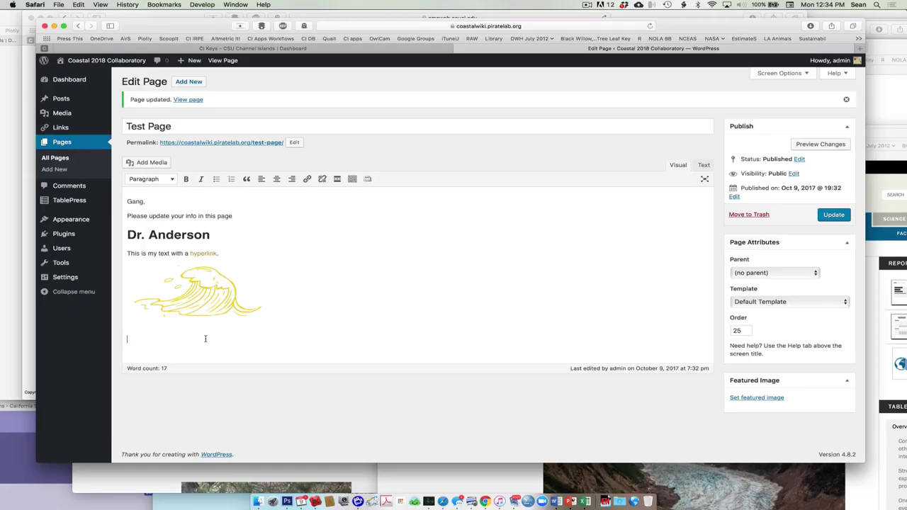
Type the person's full name under the wave image, followed by a line of placeholder text
key("BackSpace")
key("BackSpace")
key("BackSpace")
key("BackSpace")
key("BackSpace")
key("BackSpace")
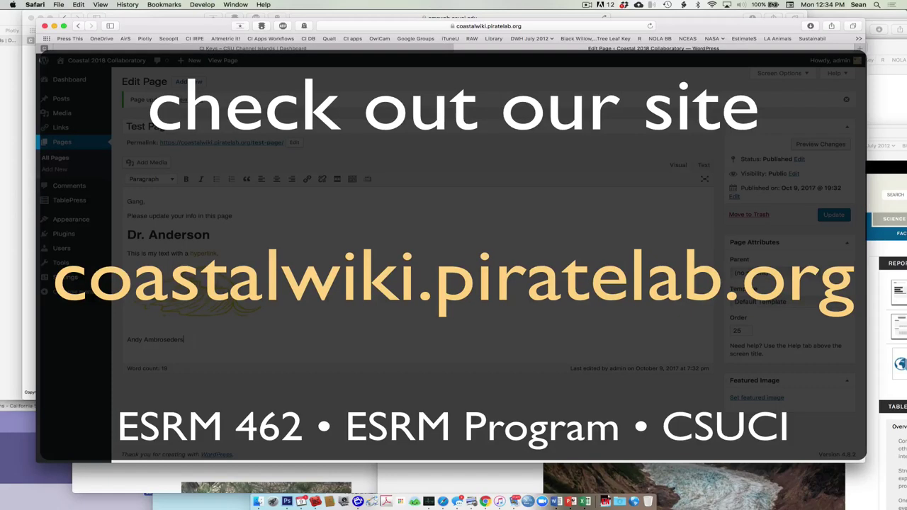
key("Return")
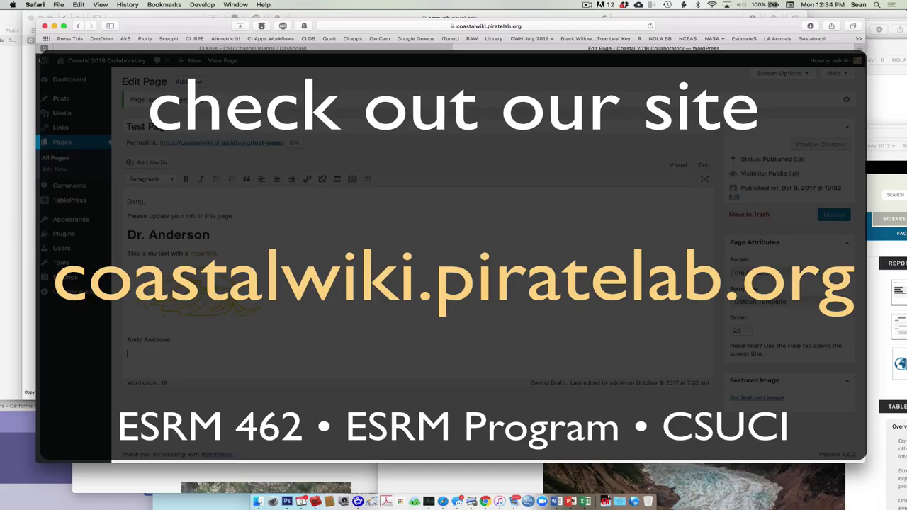
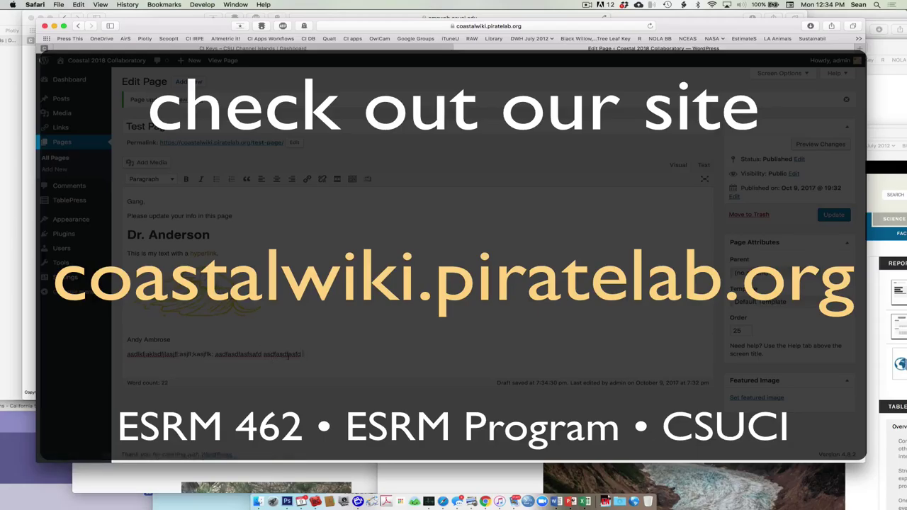
key("Return")
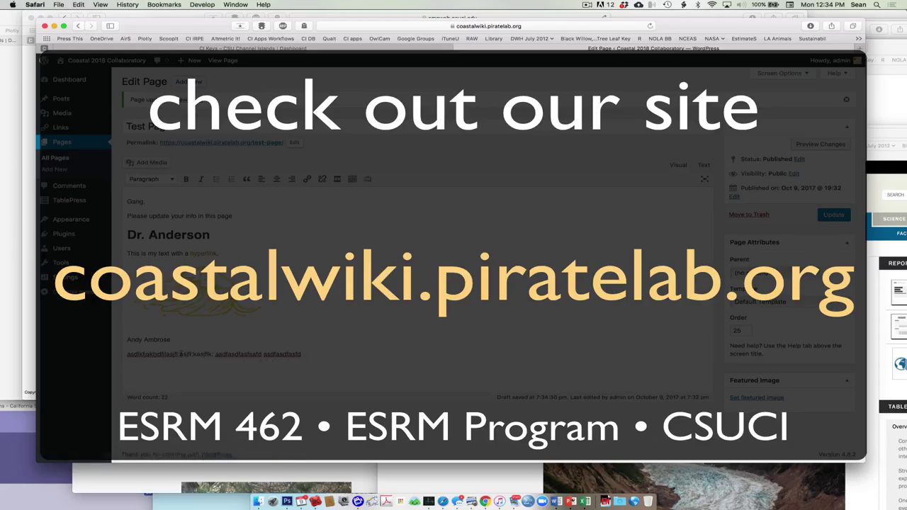
Format the name line as Heading 1
left_click_drag(172, 341, 128, 342)
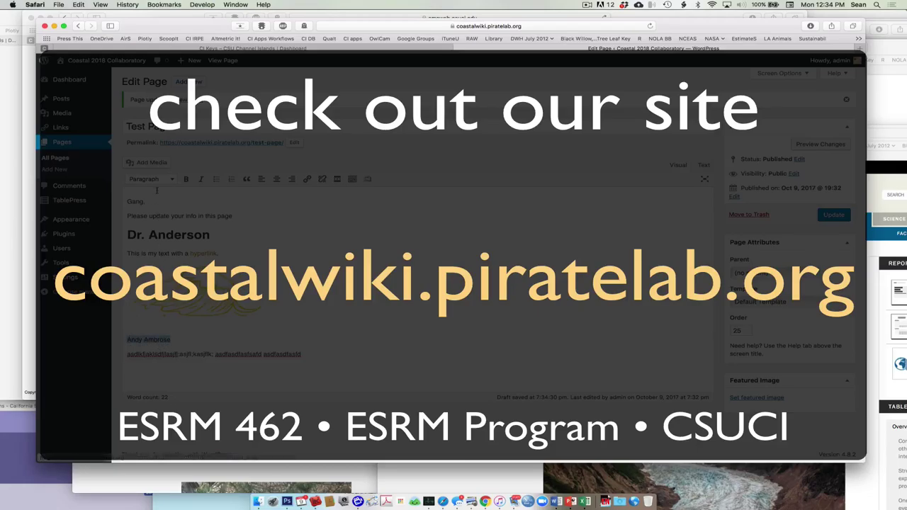
left_click(162, 180)
left_click(162, 210)
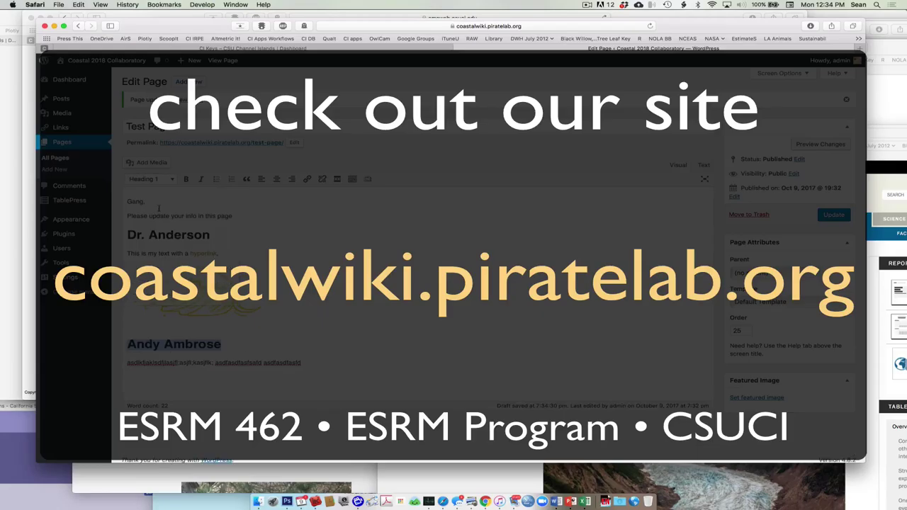
left_click(205, 344)
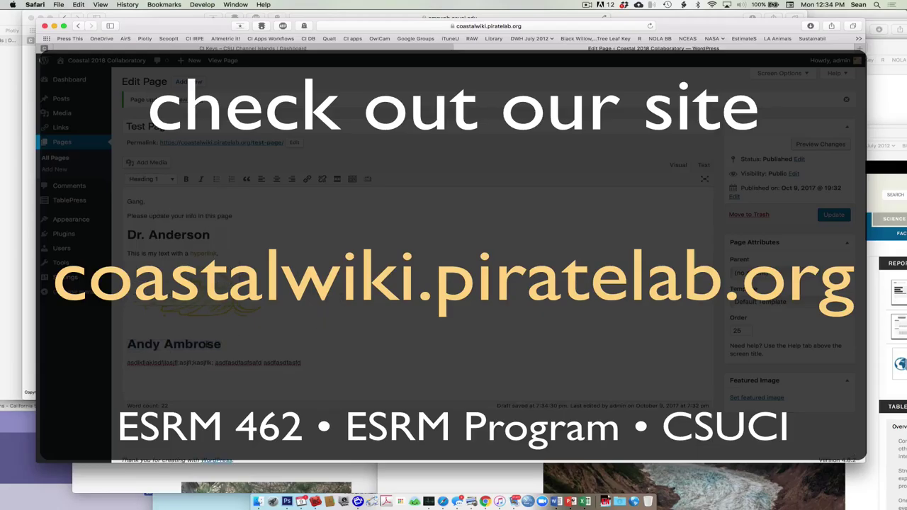